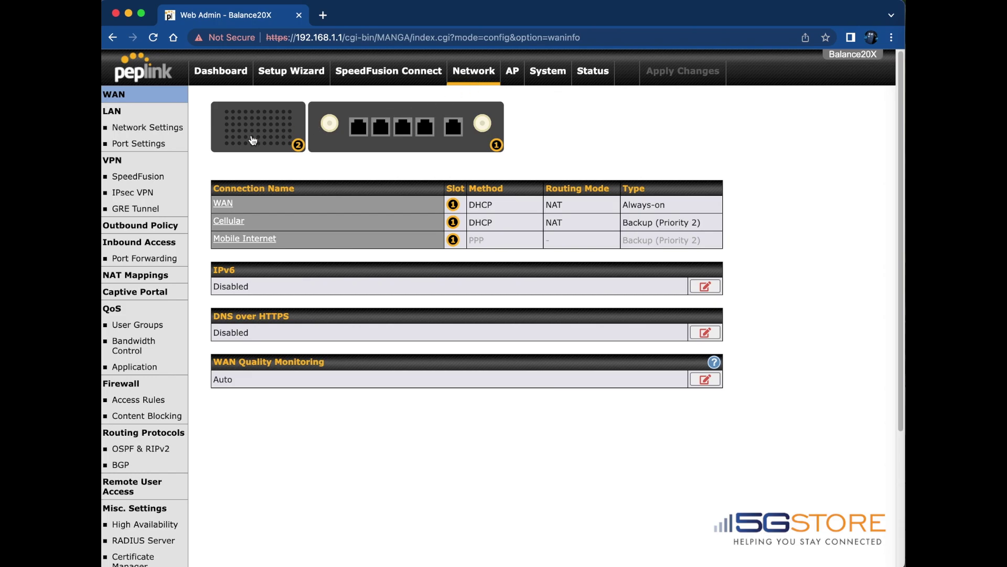
# Step: Set the Balance20X Cellular connection's upload bandwidth to 5 Mbps
pyautogui.click(228, 221)
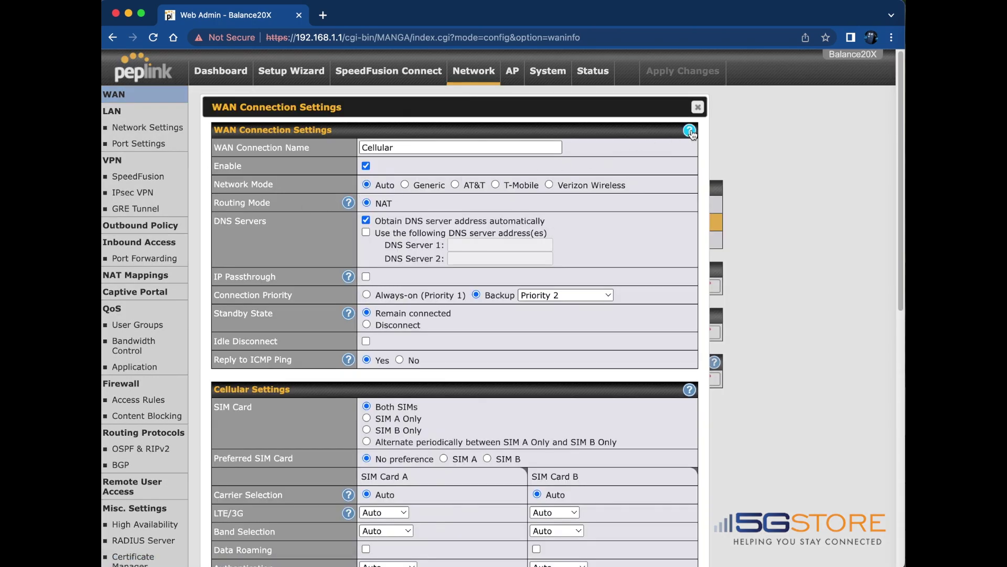
pyautogui.moveTo(693, 135)
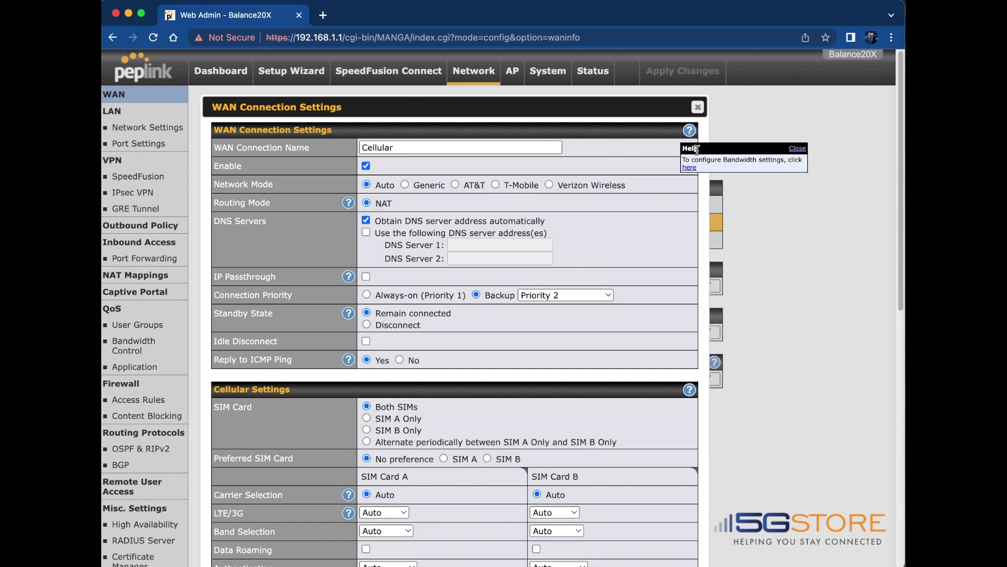
pyautogui.click(692, 171)
pyautogui.click(383, 378)
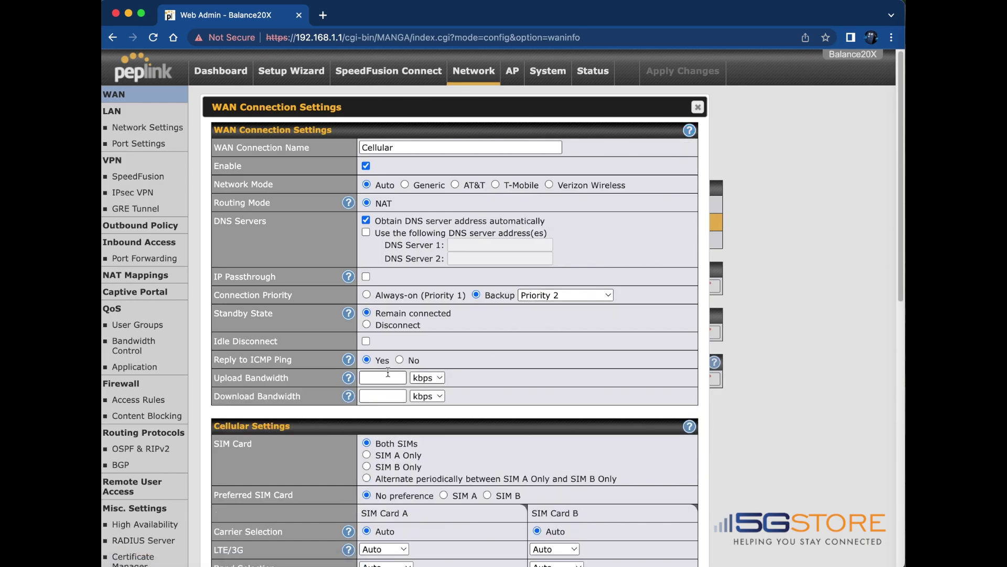
pyautogui.write('5')
pyautogui.click(423, 376)
pyautogui.click(433, 357)
# Step: Set the Cellular download bandwidth to 10 Mbps and save the settings
pyautogui.click(387, 398)
pyautogui.write('10')
pyautogui.click(426, 397)
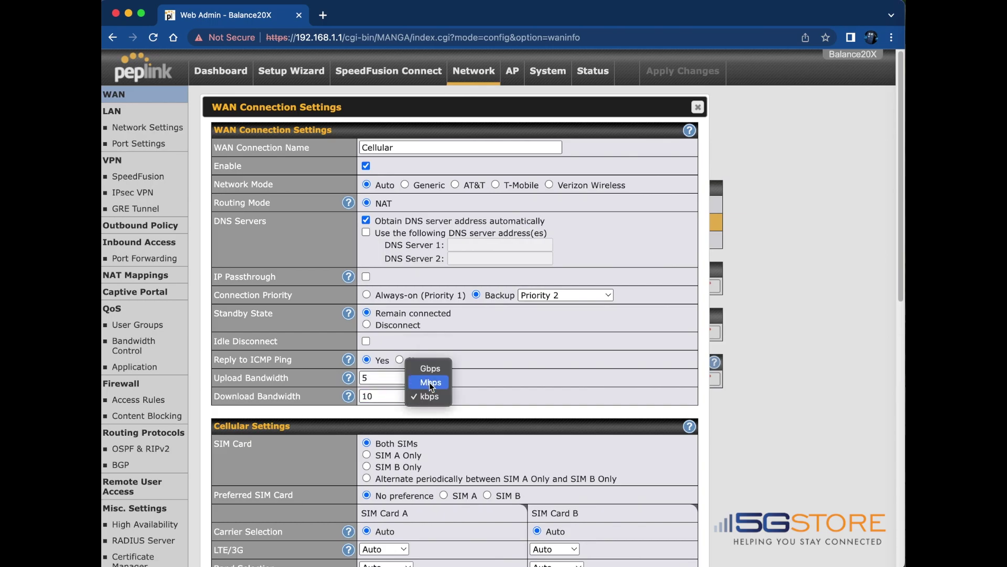
pyautogui.click(429, 382)
pyautogui.scroll(-15, 459, 396)
pyautogui.click(620, 547)
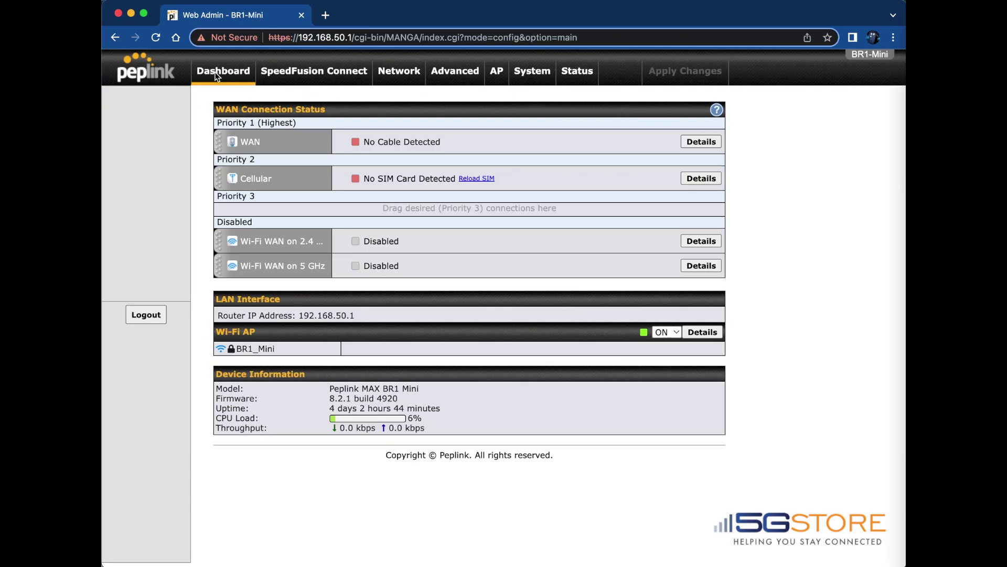
# Step: Set the BR1-Mini Cellular connection's upload bandwidth to 5 Mbps
pyautogui.click(692, 180)
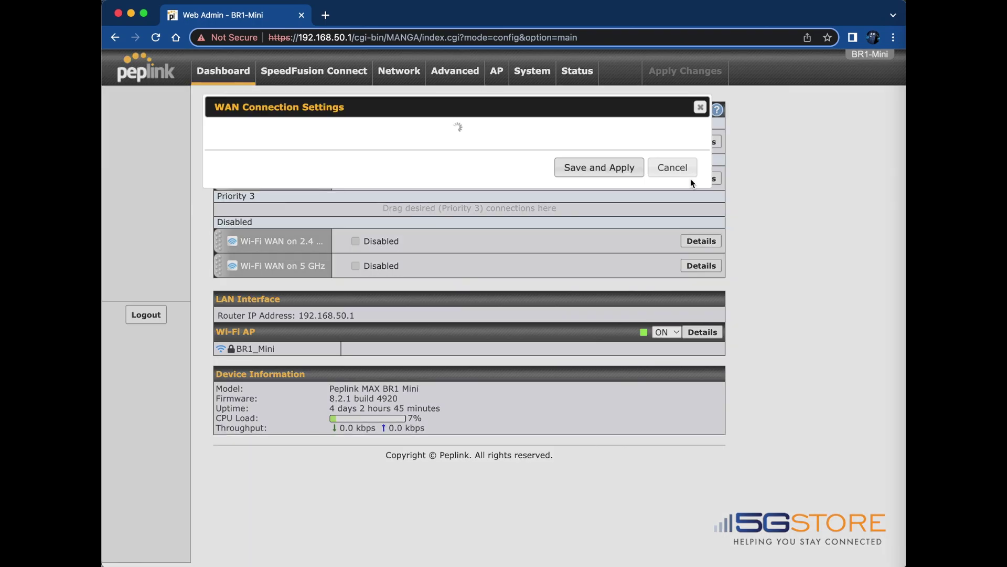
pyautogui.scroll(-2, 531, 236)
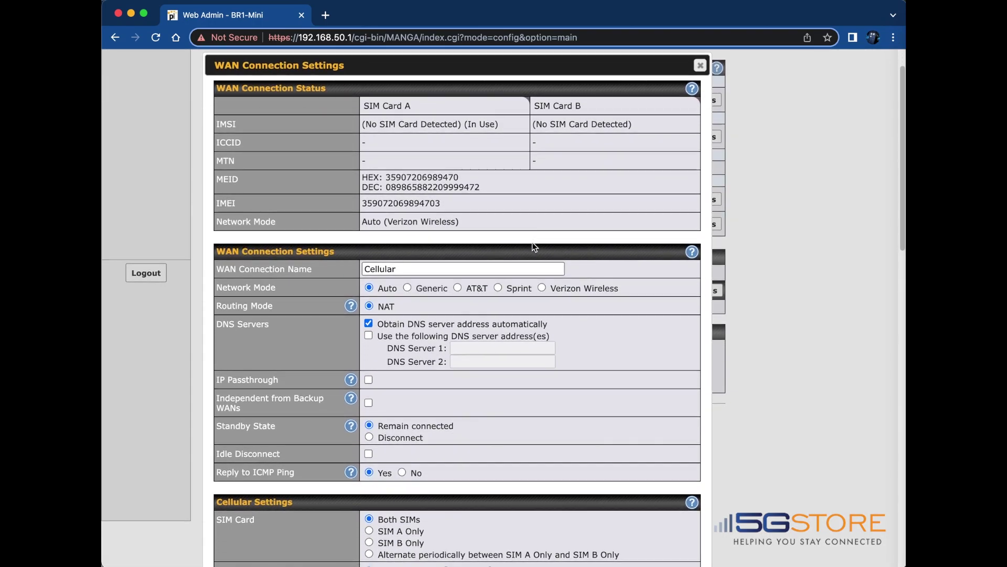
pyautogui.scroll(-2, 531, 242)
pyautogui.moveTo(691, 220)
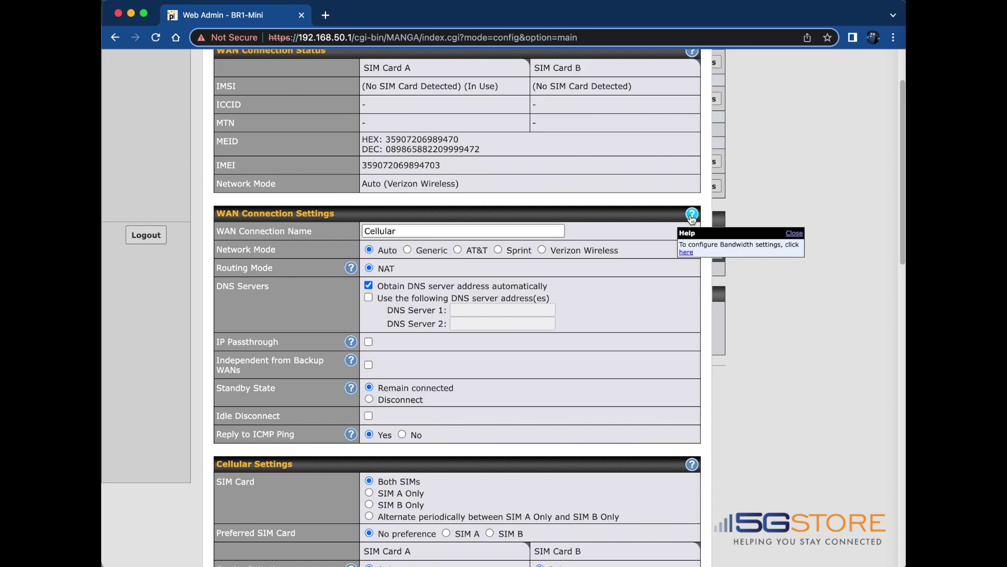
pyautogui.click(690, 259)
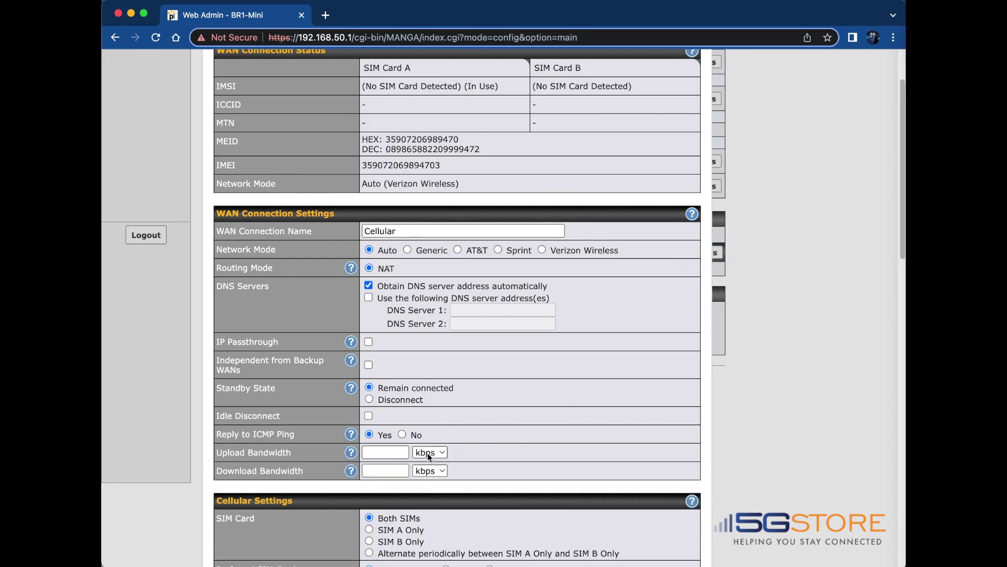
pyautogui.click(381, 453)
pyautogui.write('5')
pyautogui.click(429, 452)
pyautogui.click(427, 437)
# Step: Set the Cellular download bandwidth to 10 Mbps, then save and apply
pyautogui.click(386, 471)
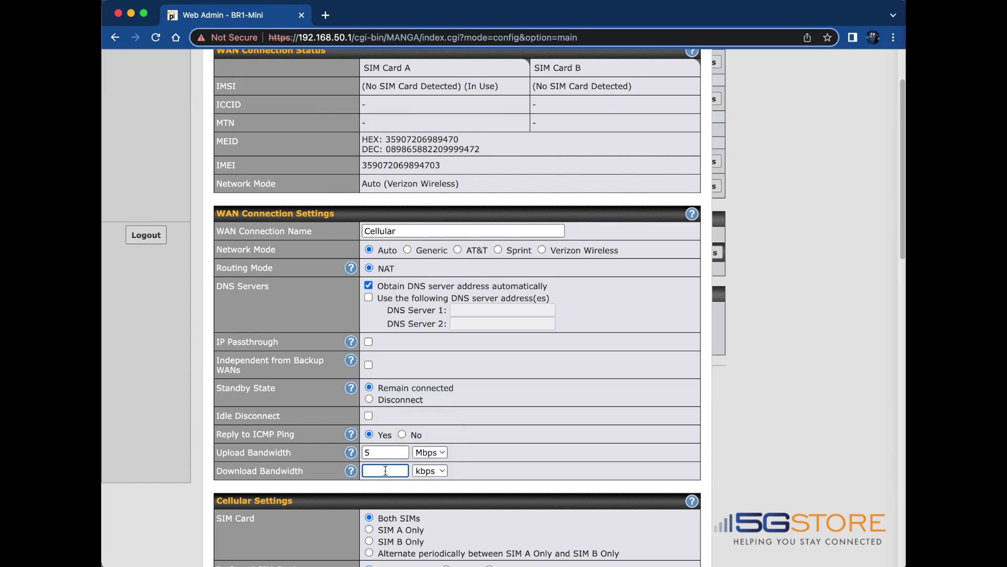
pyautogui.write('10')
pyautogui.click(430, 470)
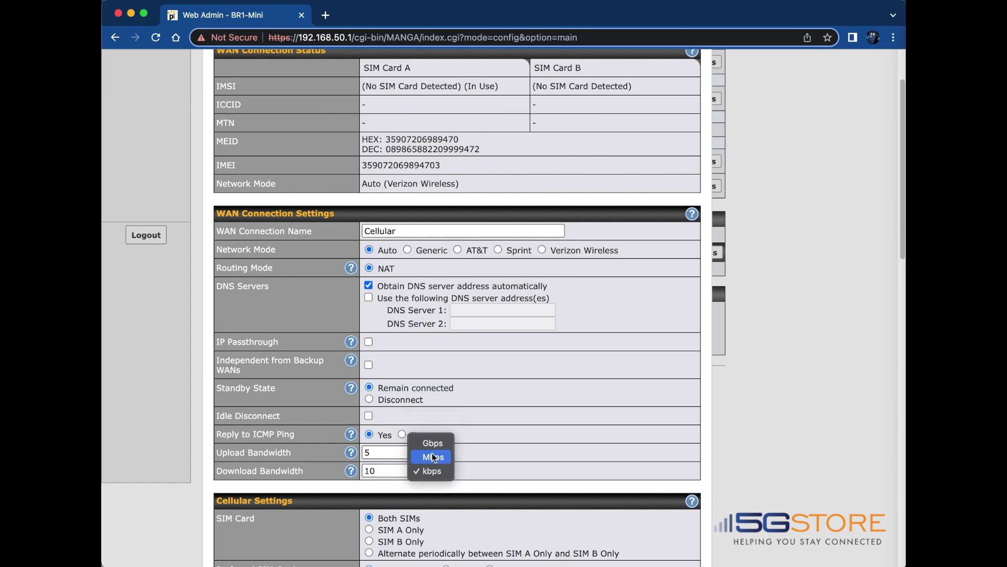
pyautogui.click(433, 458)
pyautogui.scroll(-10, 474, 430)
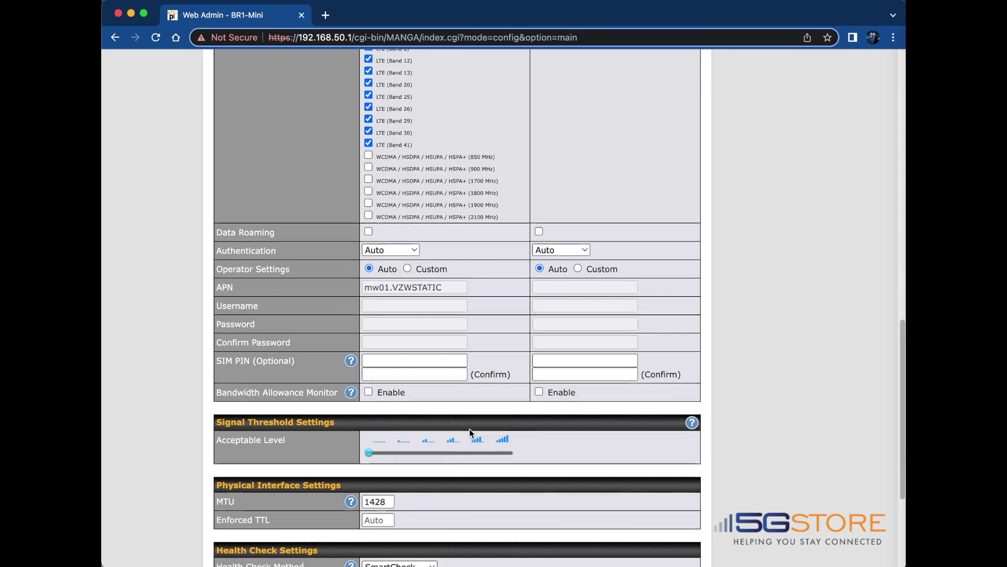
pyautogui.scroll(-4, 470, 429)
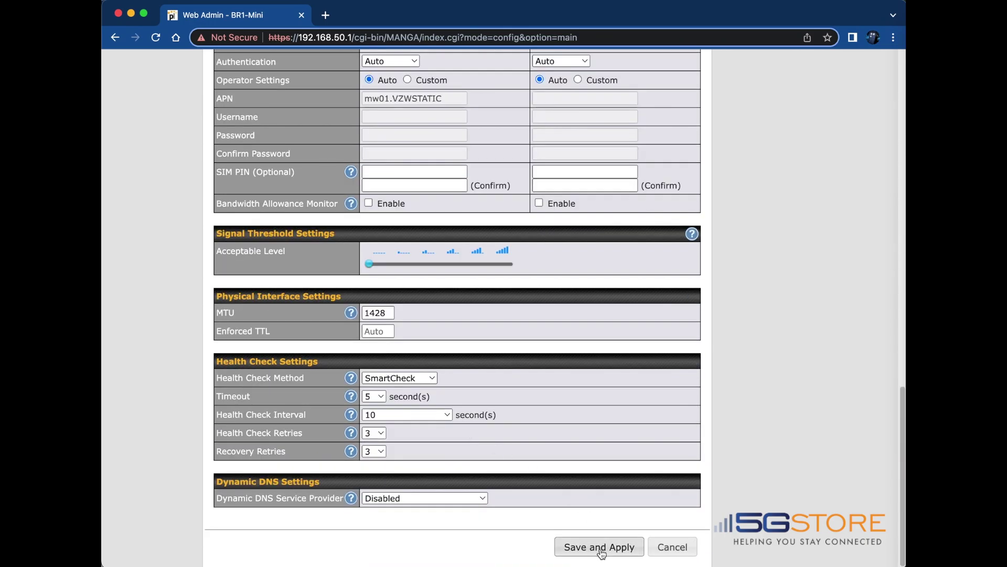
pyautogui.click(601, 550)
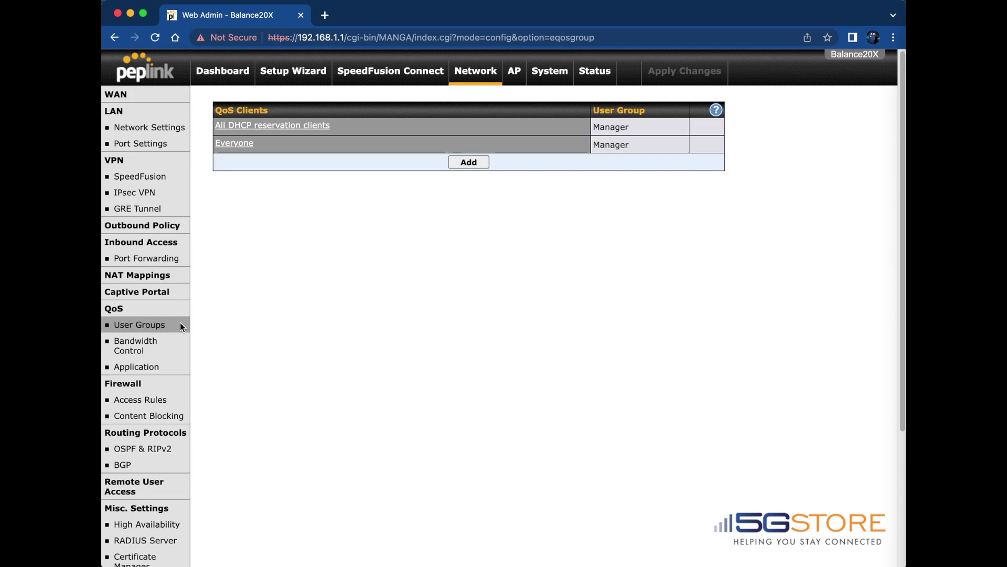
# Step: Add a QoS user group grouped by subnet 10.5.2.0, assigned to Guest, and save
pyautogui.click(181, 325)
pyautogui.click(464, 161)
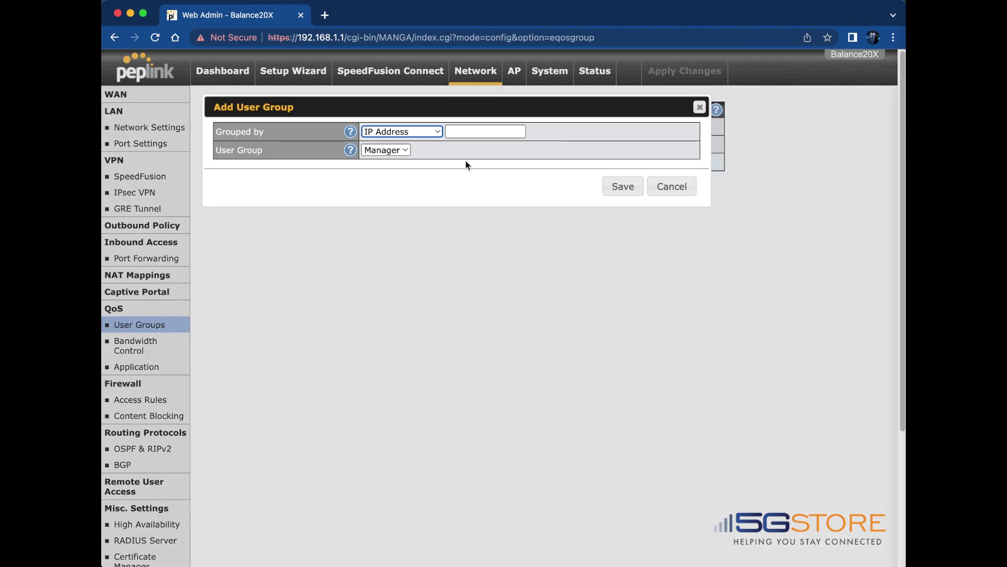
pyautogui.click(426, 132)
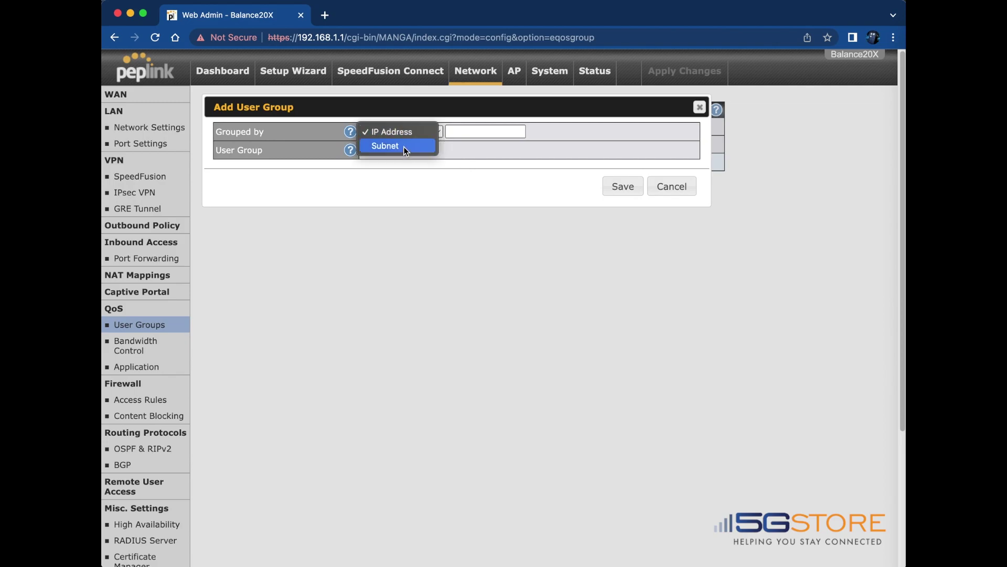
pyautogui.click(404, 146)
pyautogui.click(471, 132)
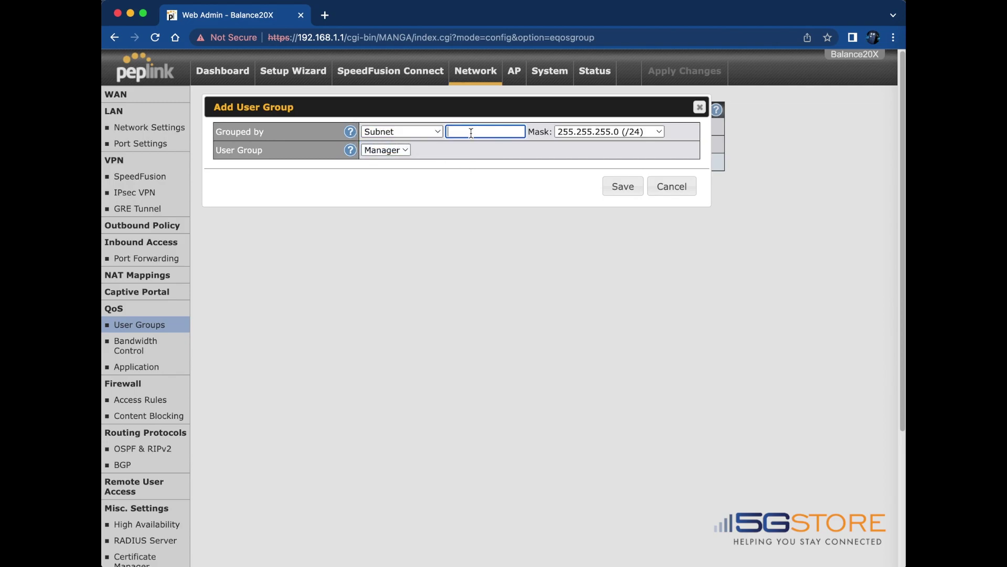
pyautogui.write('10.5.2.0')
pyautogui.click(393, 150)
pyautogui.click(394, 178)
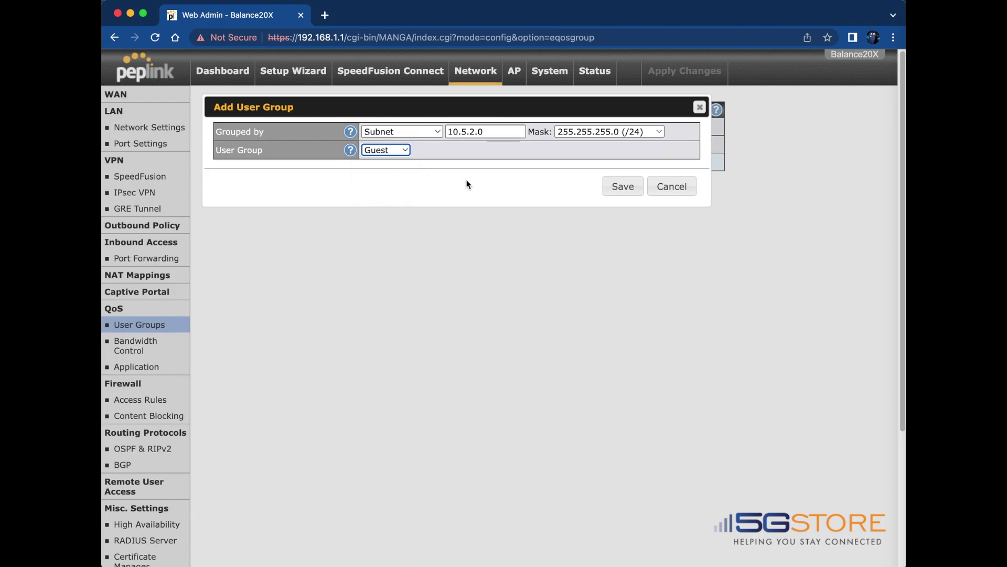
pyautogui.click(622, 186)
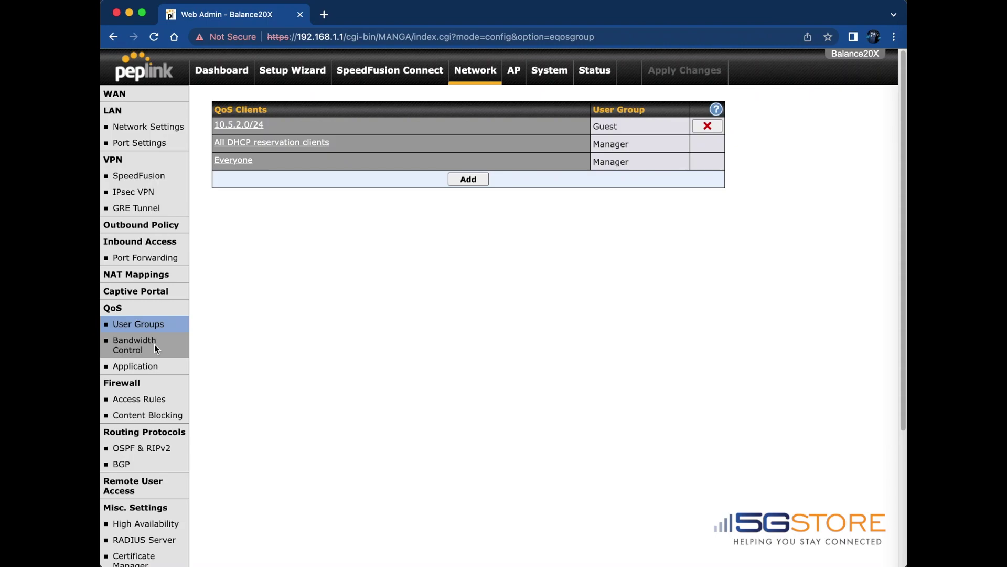
# Step: On Bandwidth Control, try Group Bandwidth Reservation splits (Manager 55%, Staff 30%), then disable it
pyautogui.click(155, 349)
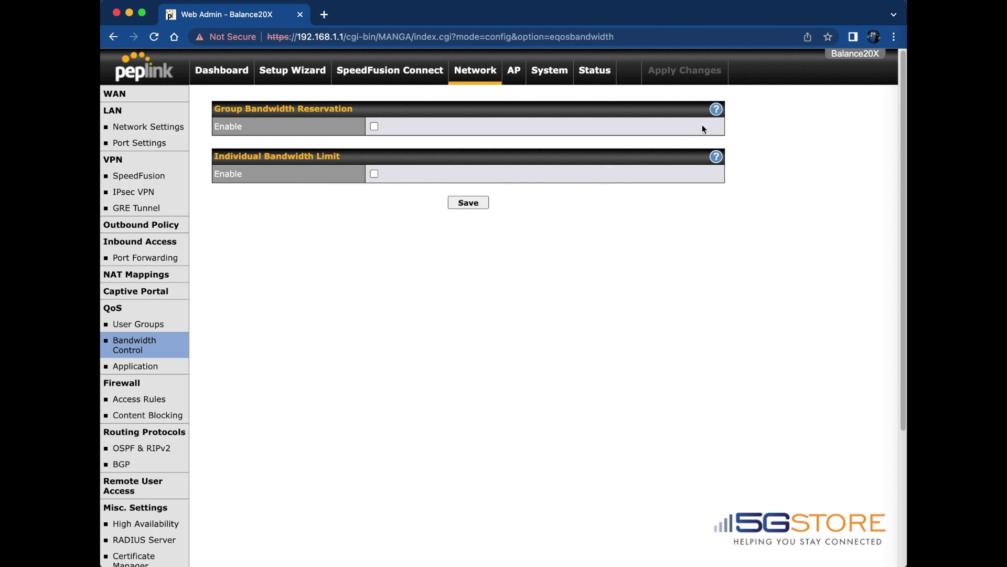
pyautogui.moveTo(716, 109)
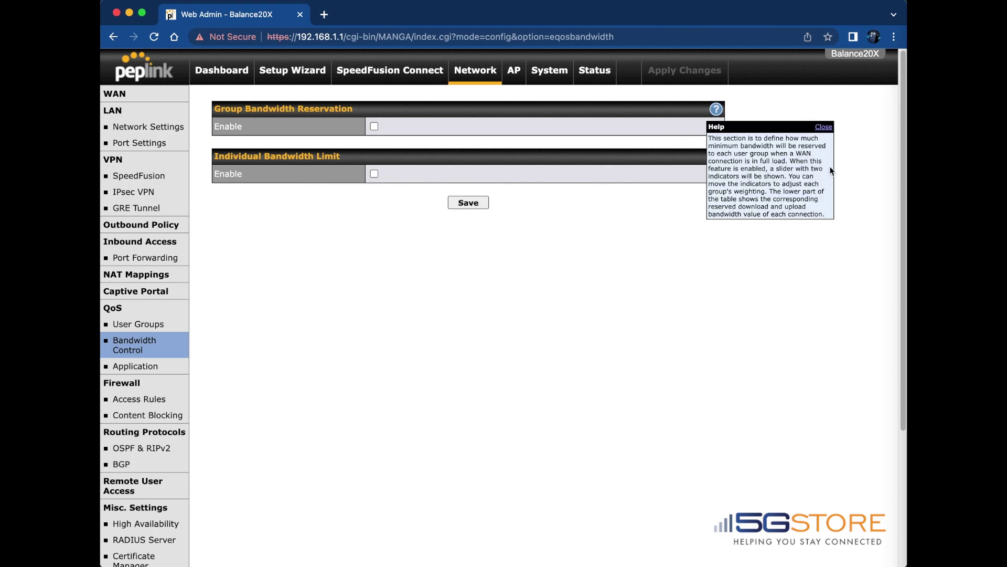
pyautogui.click(374, 126)
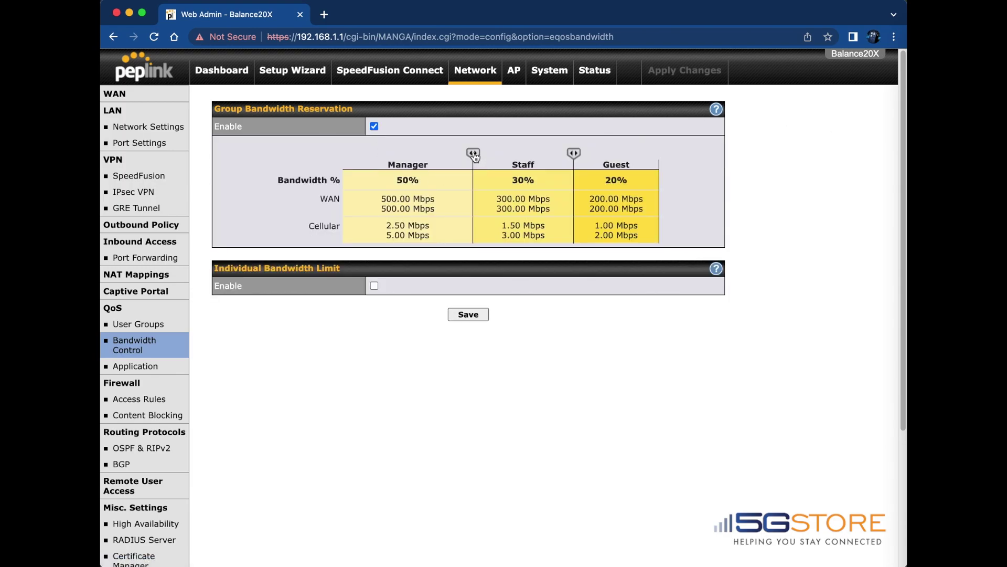
pyautogui.moveTo(471, 153); pyautogui.dragTo(491, 153)
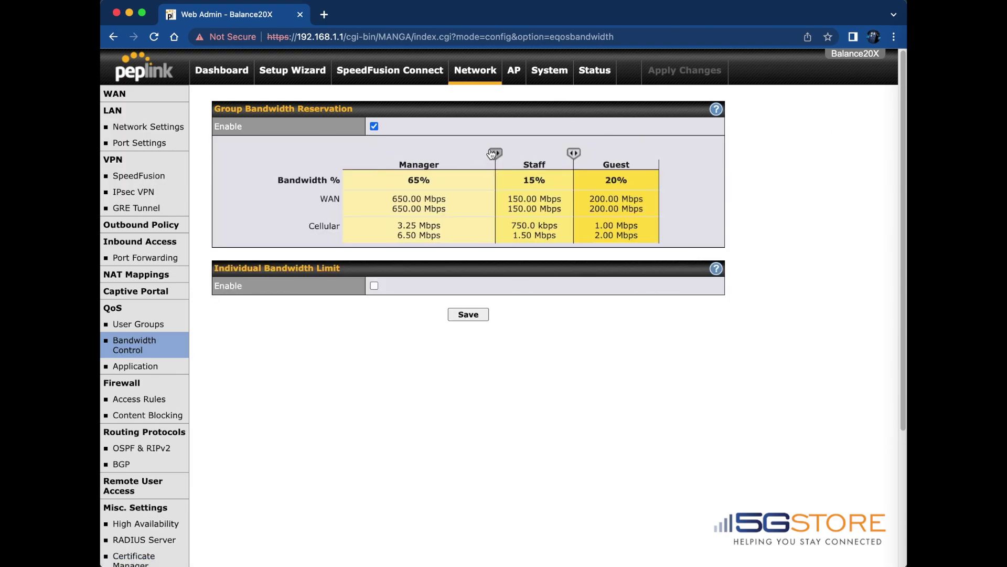
pyautogui.moveTo(574, 153)
pyautogui.mouseDown()
pyautogui.moveTo(588, 153)
pyautogui.moveTo(558, 153)
pyautogui.moveTo(581, 153)
pyautogui.mouseUp()
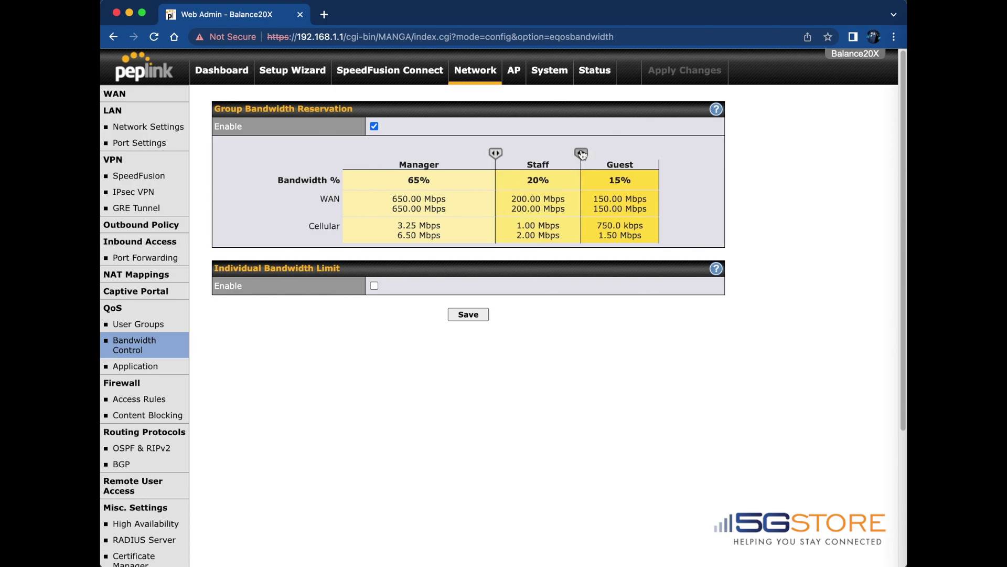
pyautogui.moveTo(495, 154); pyautogui.dragTo(481, 153)
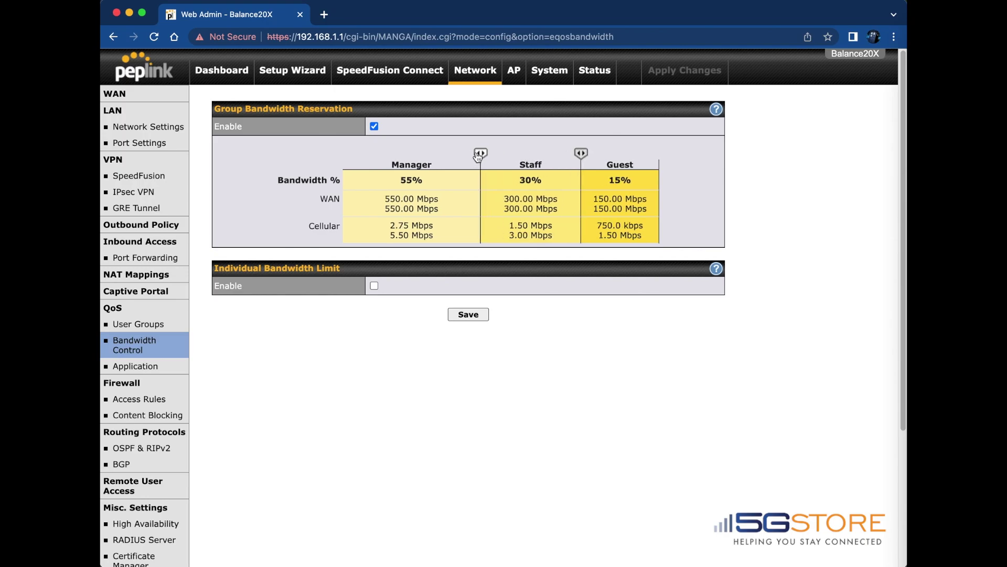
pyautogui.click(373, 125)
# Step: Enable Individual Bandwidth Limit with Guest at 1 Mbps download and 500 kbps upload
pyautogui.click(716, 156)
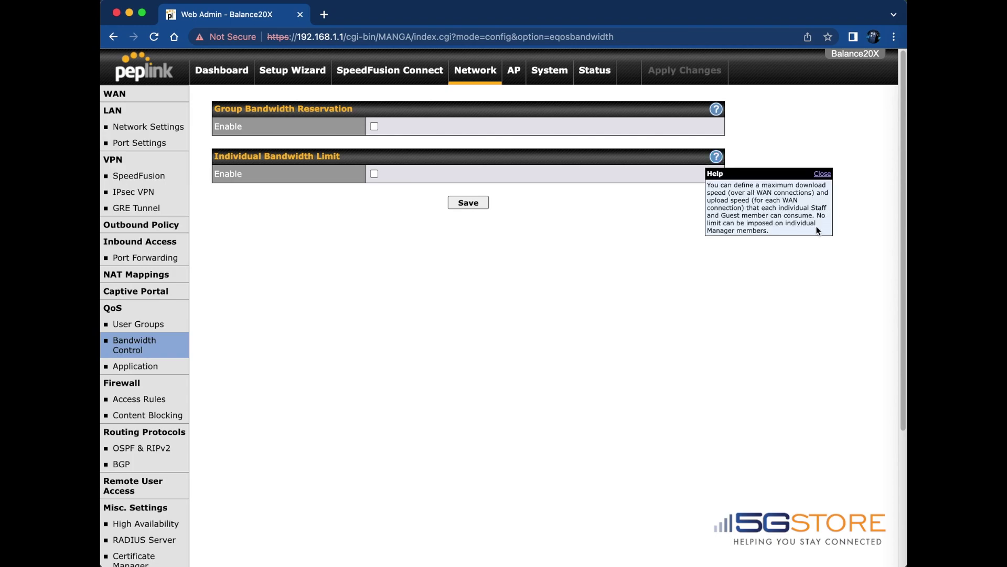
pyautogui.click(822, 173)
pyautogui.click(371, 173)
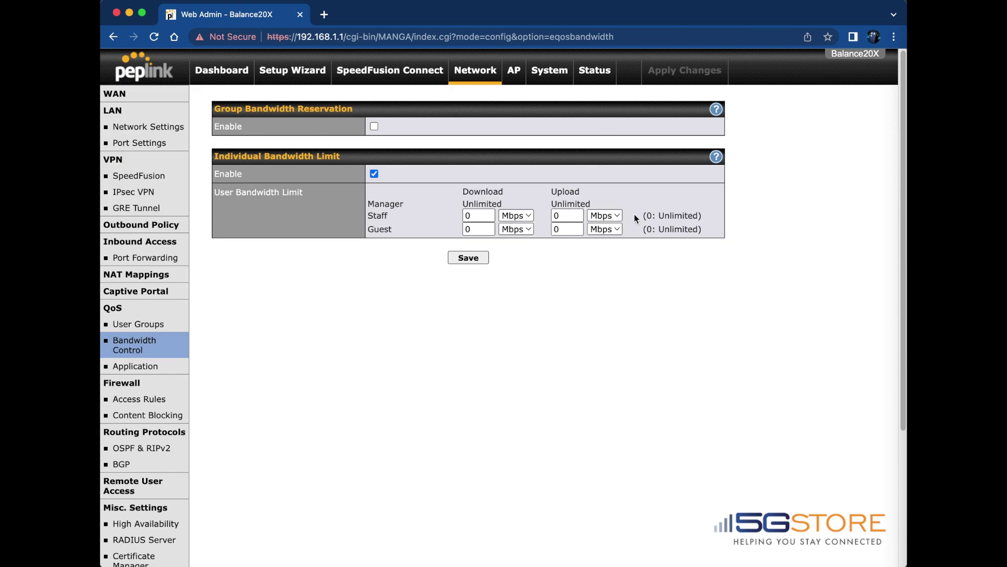
pyautogui.click(470, 229)
pyautogui.write('1')
pyautogui.press('Tab')
pyautogui.write('500')
pyautogui.click(605, 229)
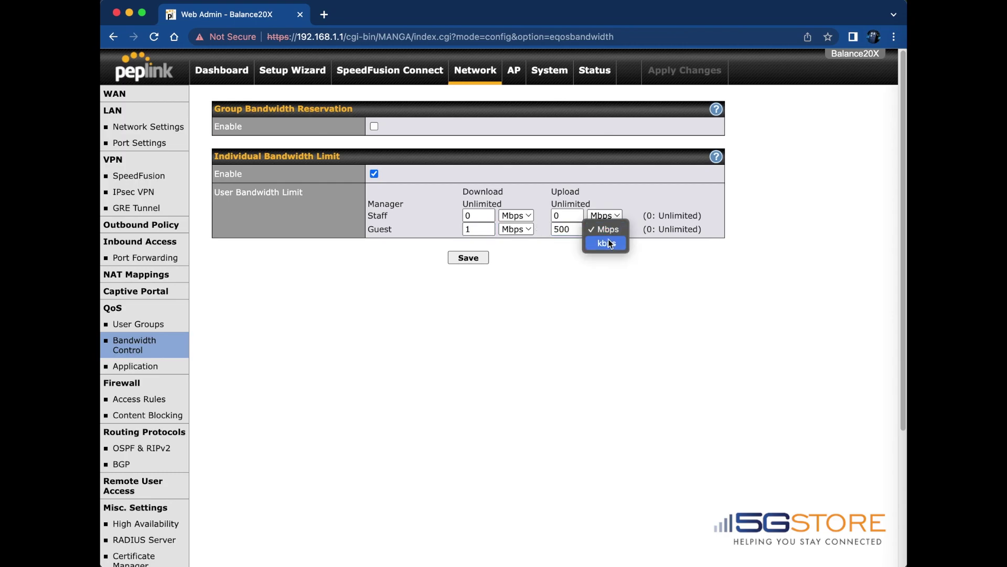
pyautogui.click(610, 242)
pyautogui.click(531, 252)
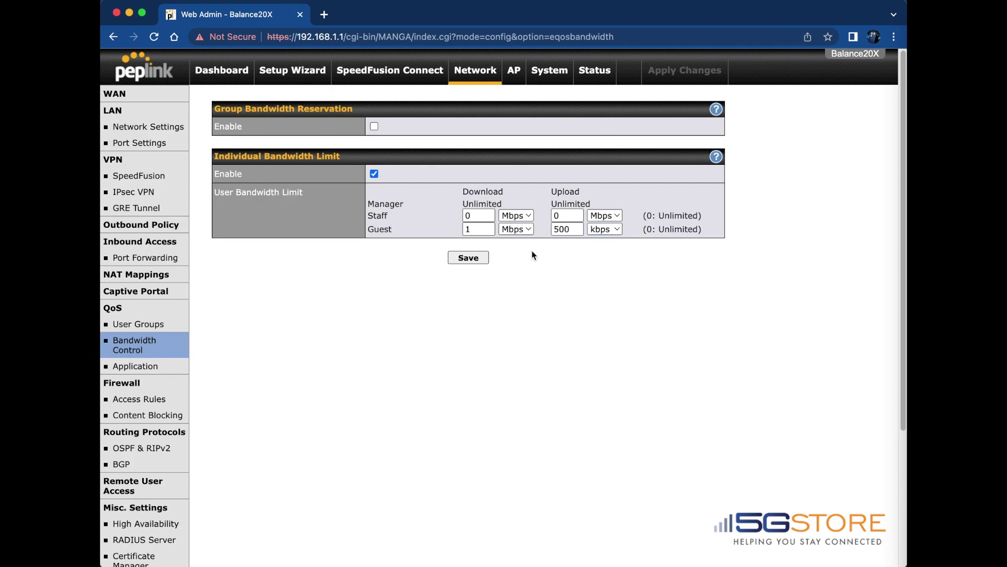
# Step: Save the individual bandwidth limits and apply the changes to the router
pyautogui.click(467, 257)
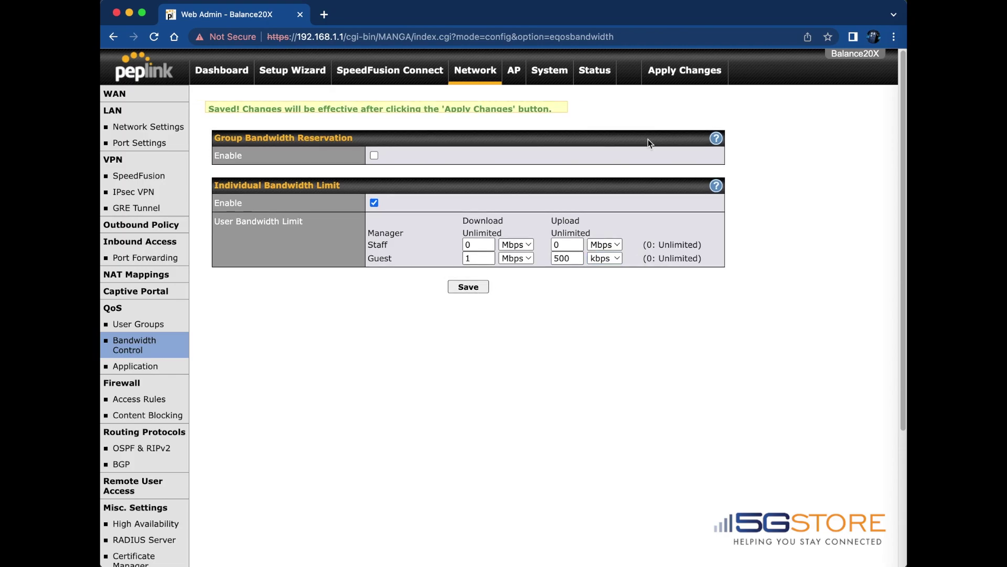
pyautogui.click(682, 74)
pyautogui.click(682, 77)
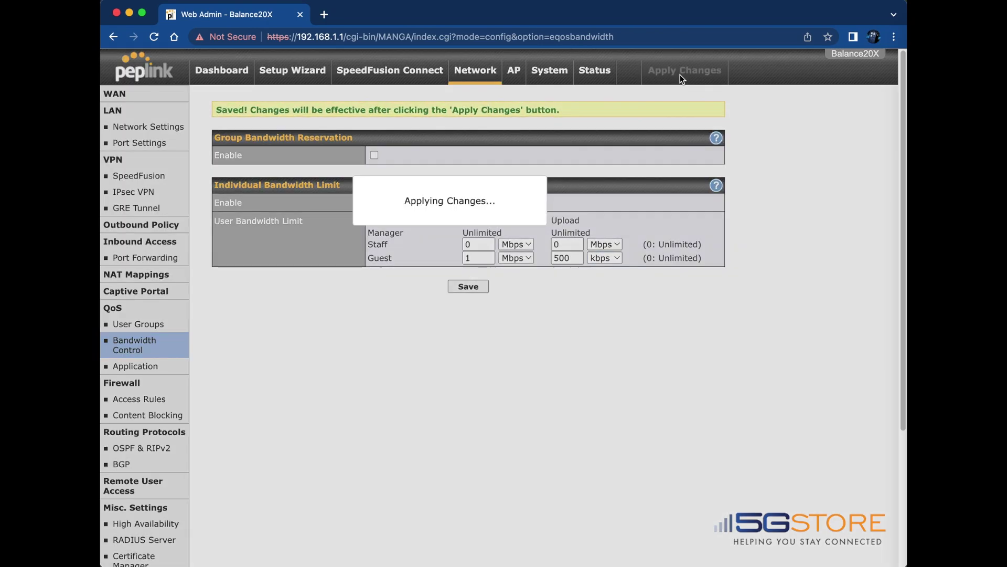